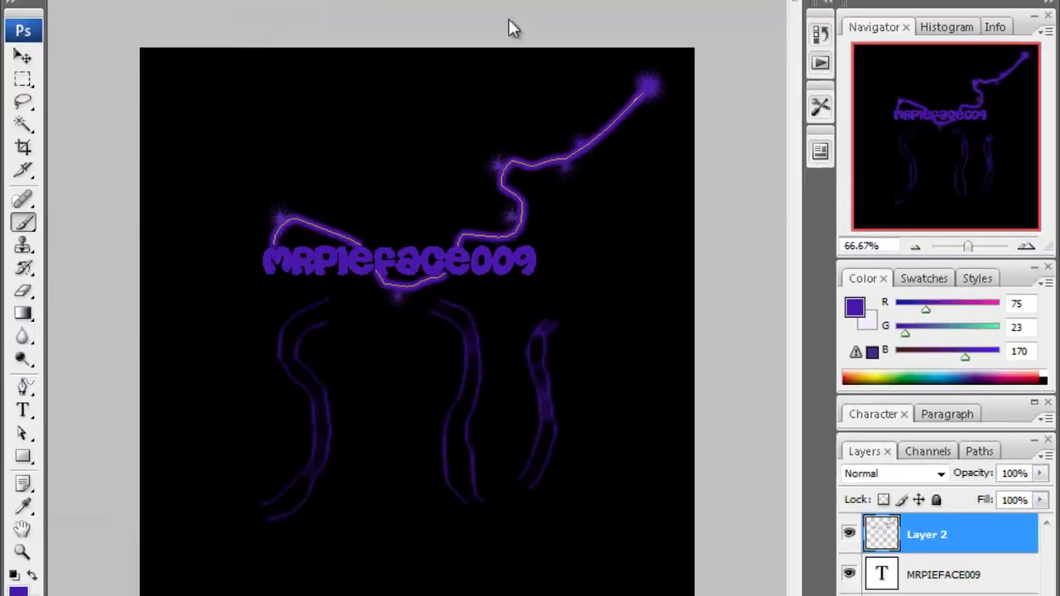
- Start a new 800 × 800 px, 72 ppi document with a transparent background
key(ctrl+n)
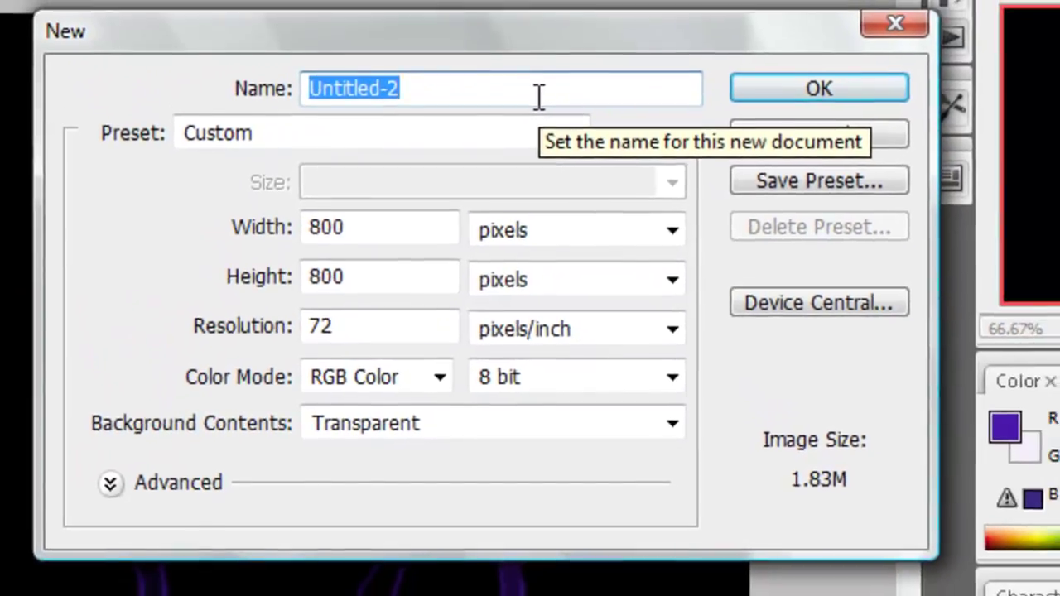
- Name the new document 'tutpicthatifail' and create it
text(tutpic)
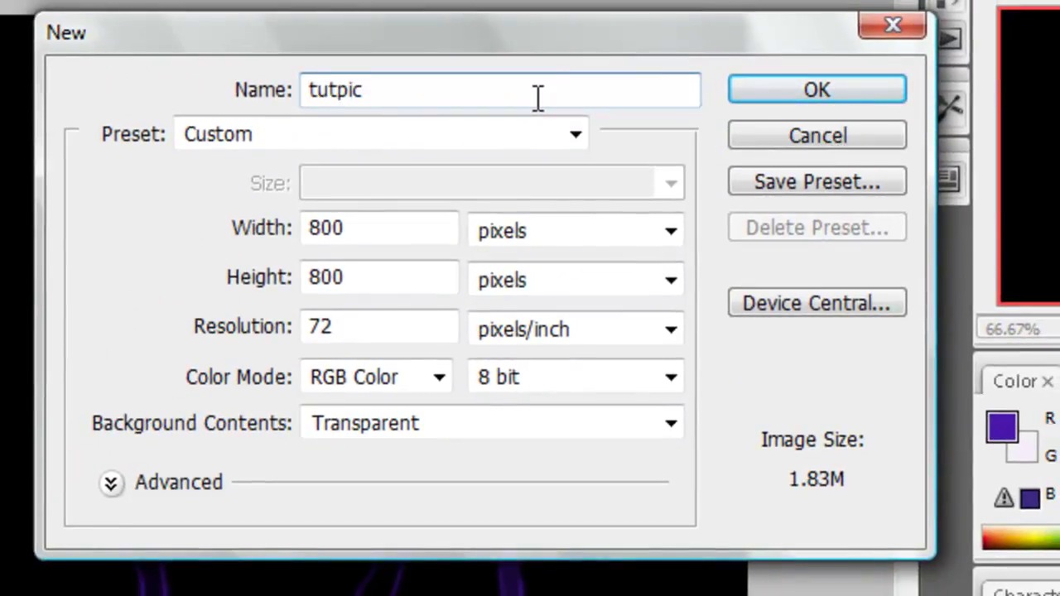
text(thatifail)
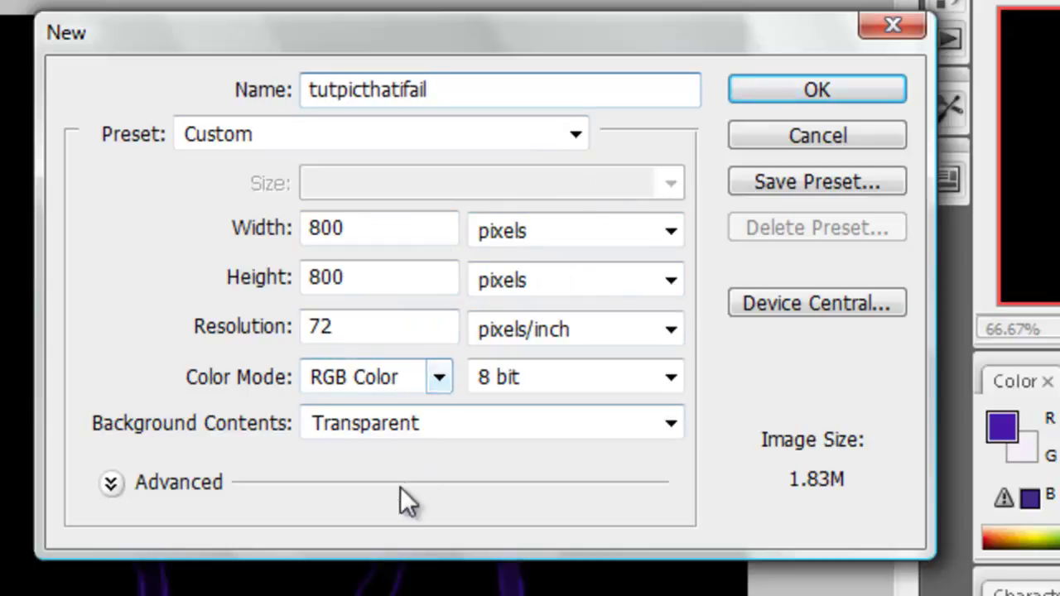
click(814, 96)
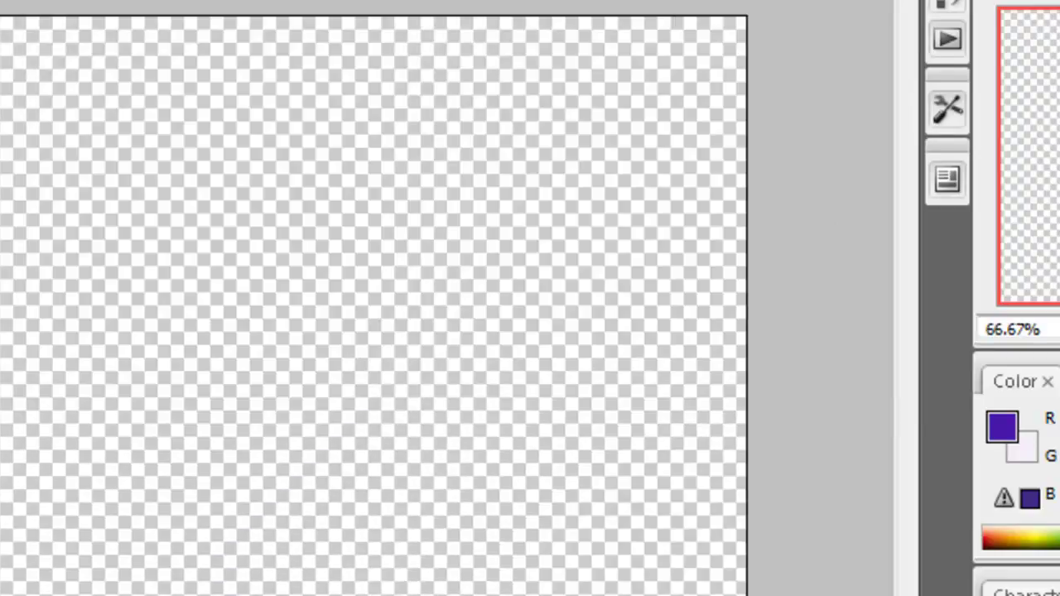
- Fill Layer 1 with solid black using Edit > Fill
key(alt+e)
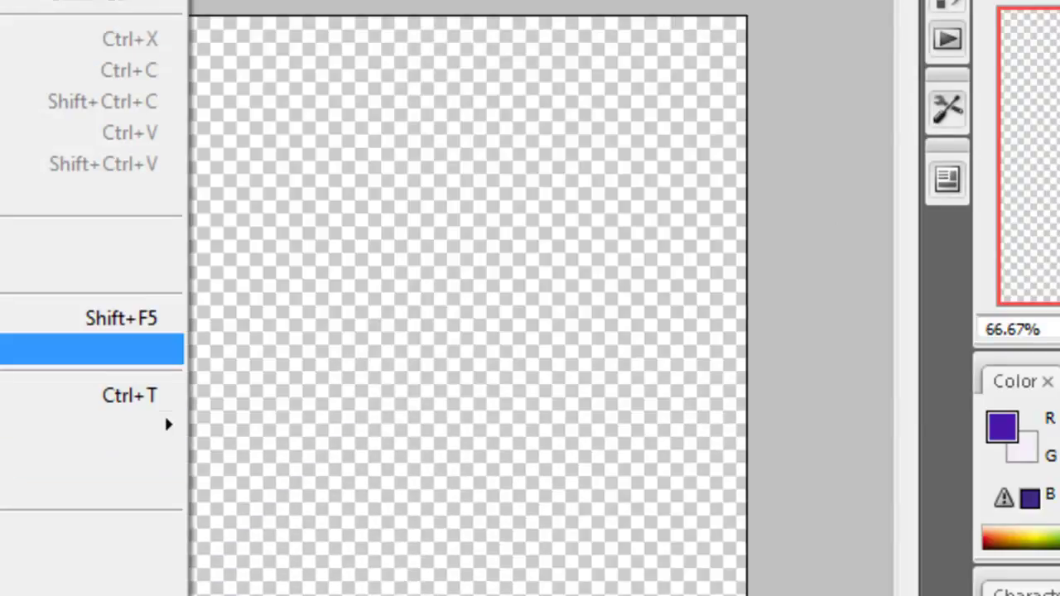
click(91, 318)
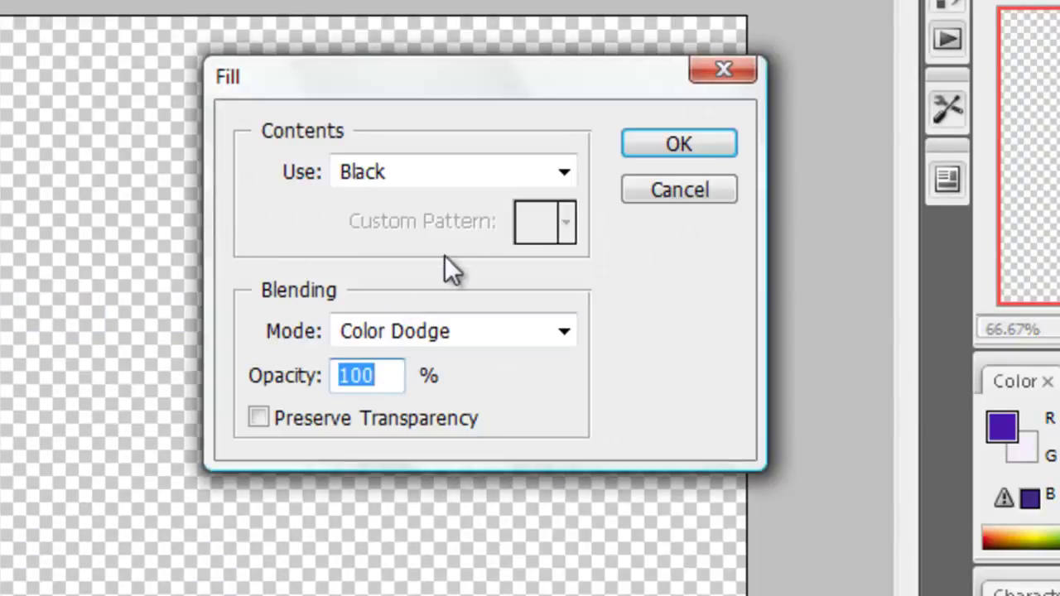
click(563, 173)
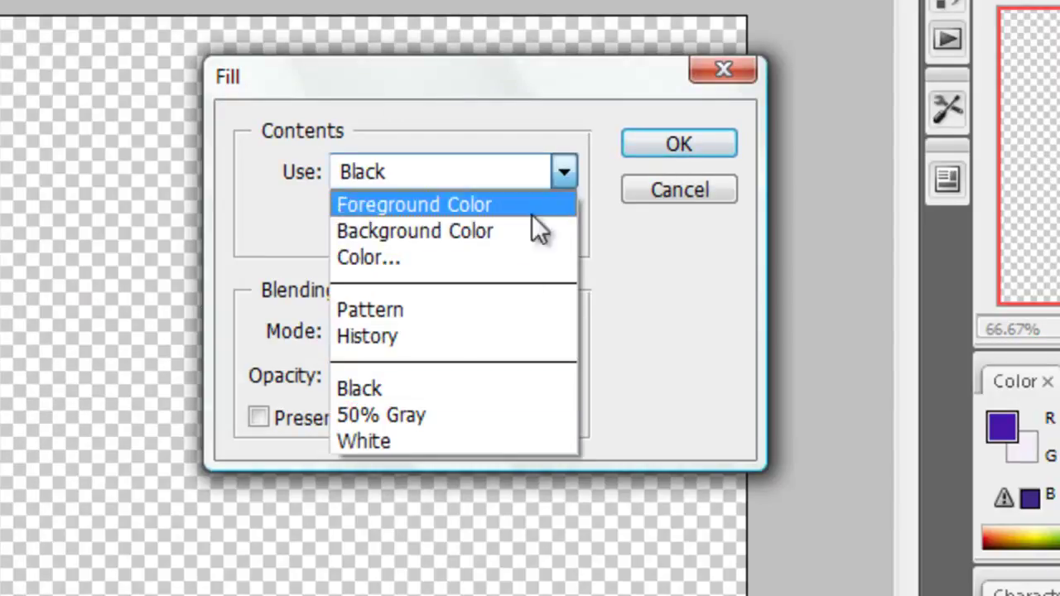
click(489, 365)
click(650, 154)
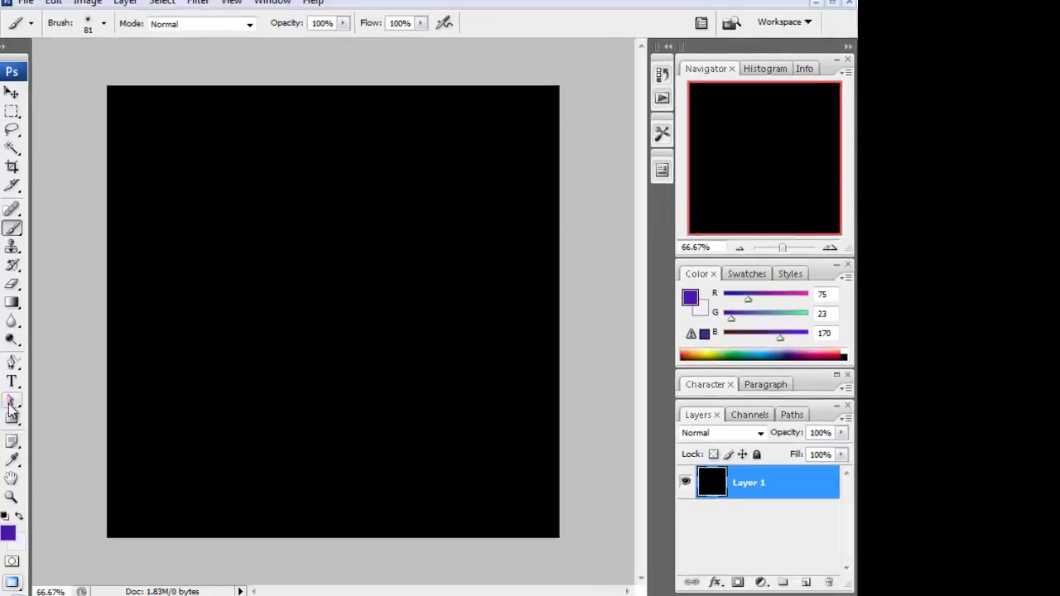
key(t)
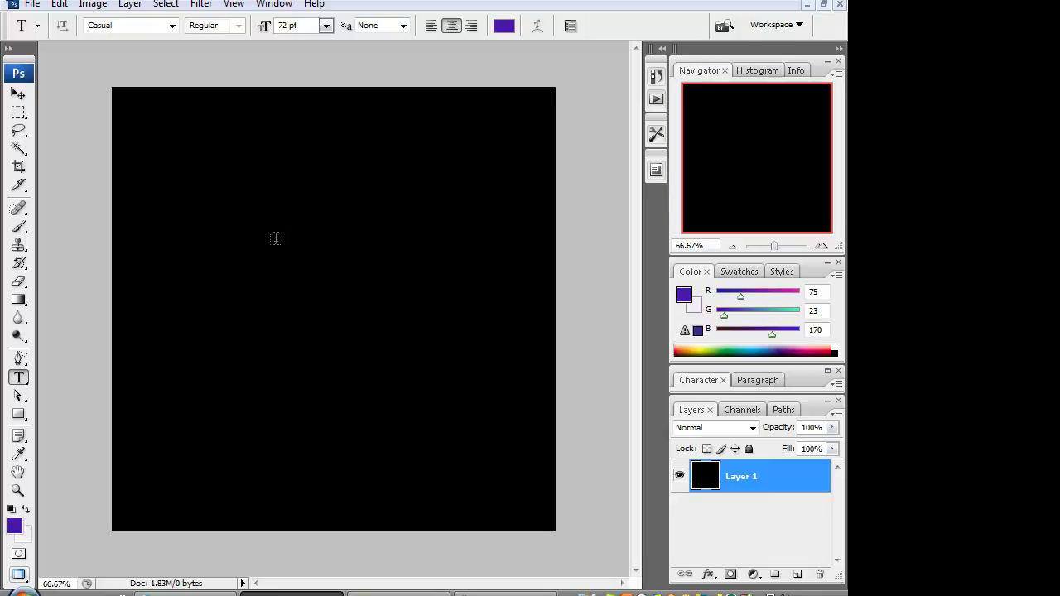
- Type the purple username text and centre it near the top of the canvas
click(276, 240)
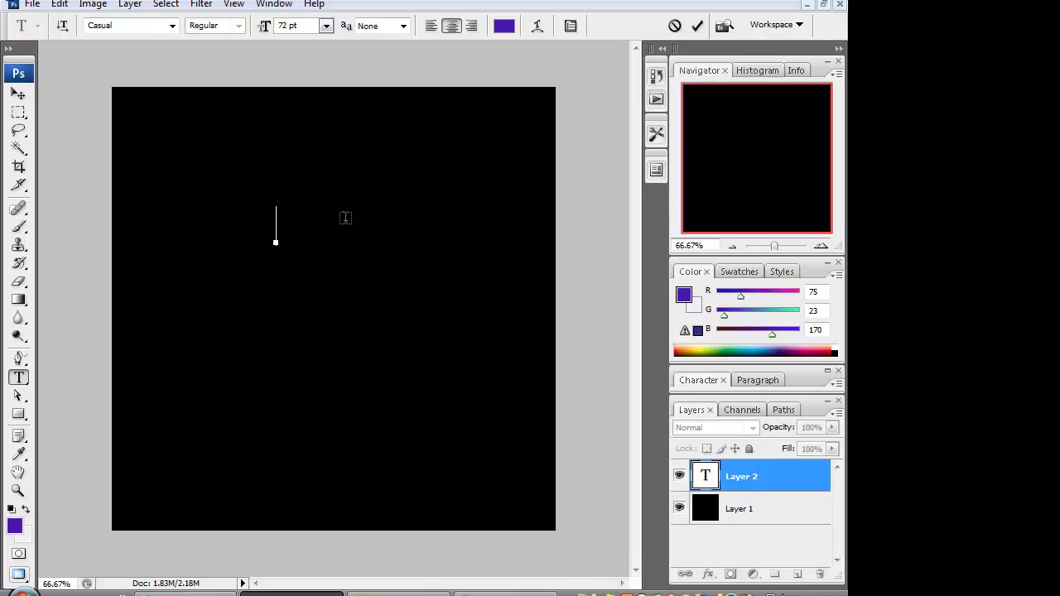
text(mrpiefaced)
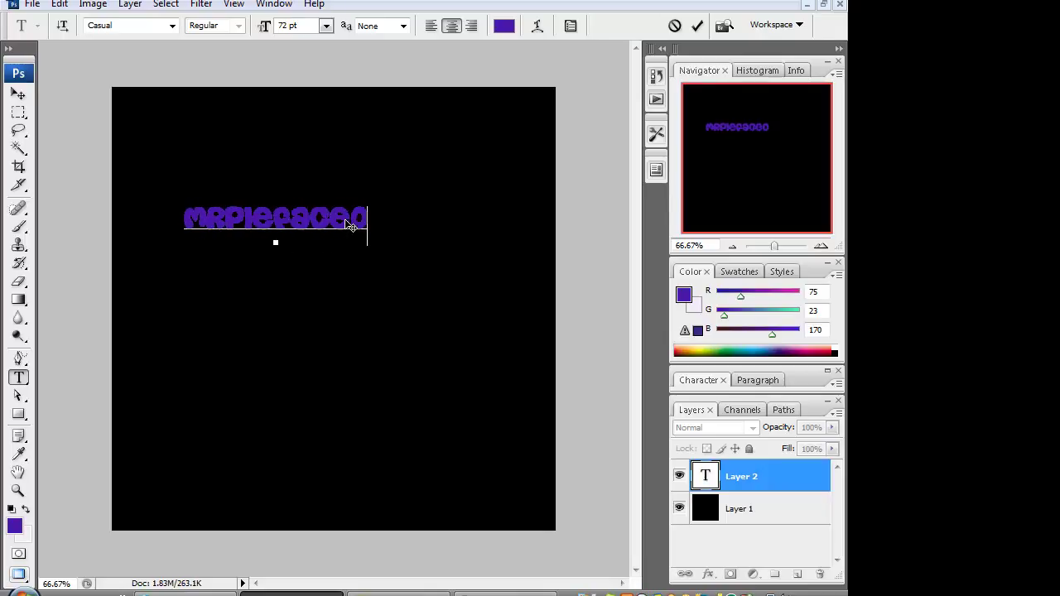
text(09)
click(18, 93)
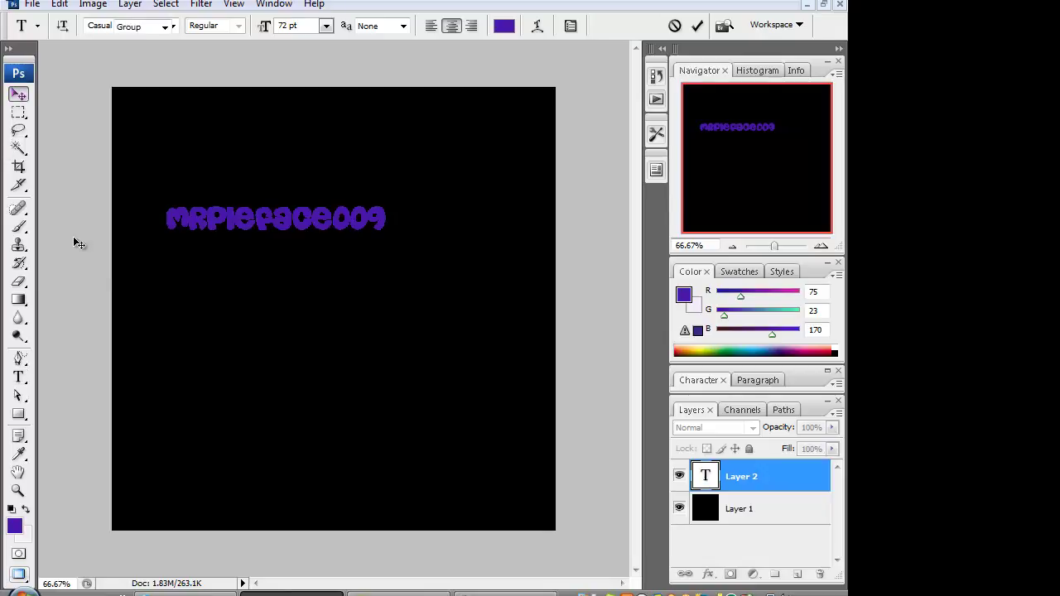
mouse_move(107, 240)
mouse_down()
mouse_move(278, 284)
mouse_move(222, 277)
mouse_move(222, 310)
mouse_move(215, 286)
mouse_move(213, 301)
mouse_up()
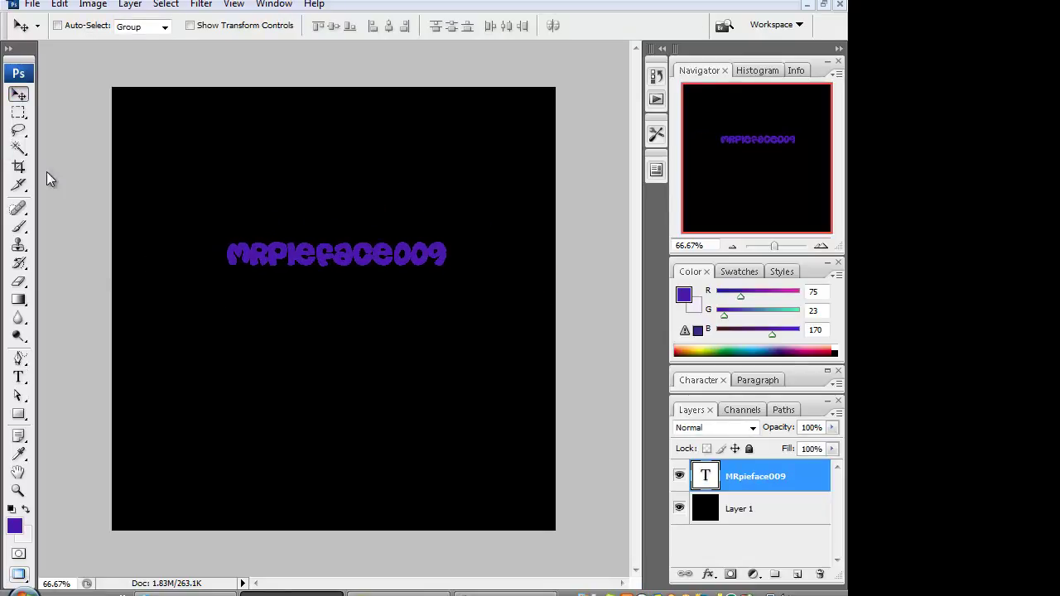
drag(275, 262, 282, 267)
click(18, 227)
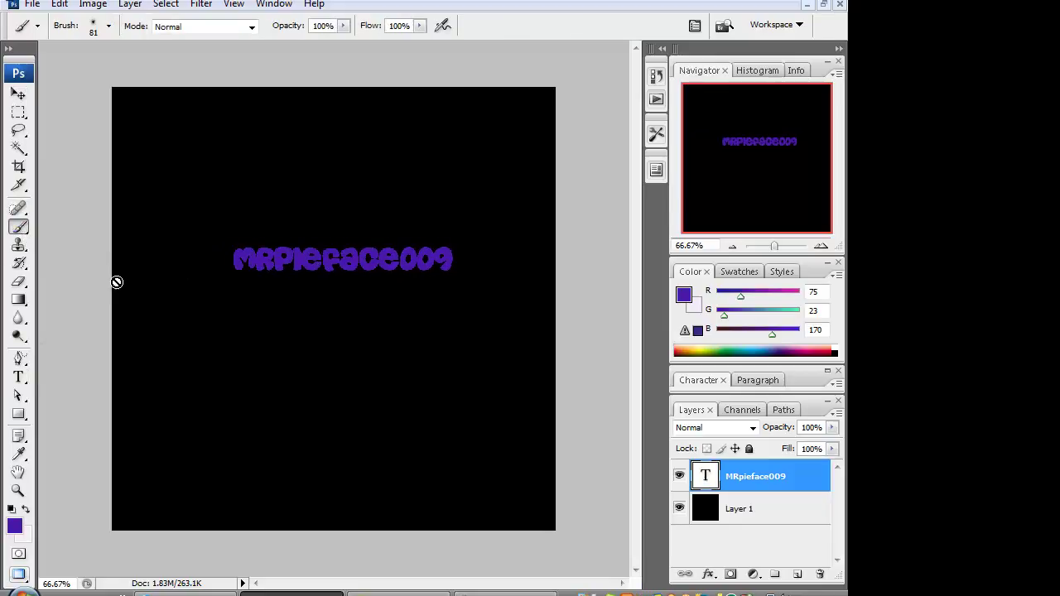
- Add a new empty Layer 2 above the text and undo the test dab
click(796, 574)
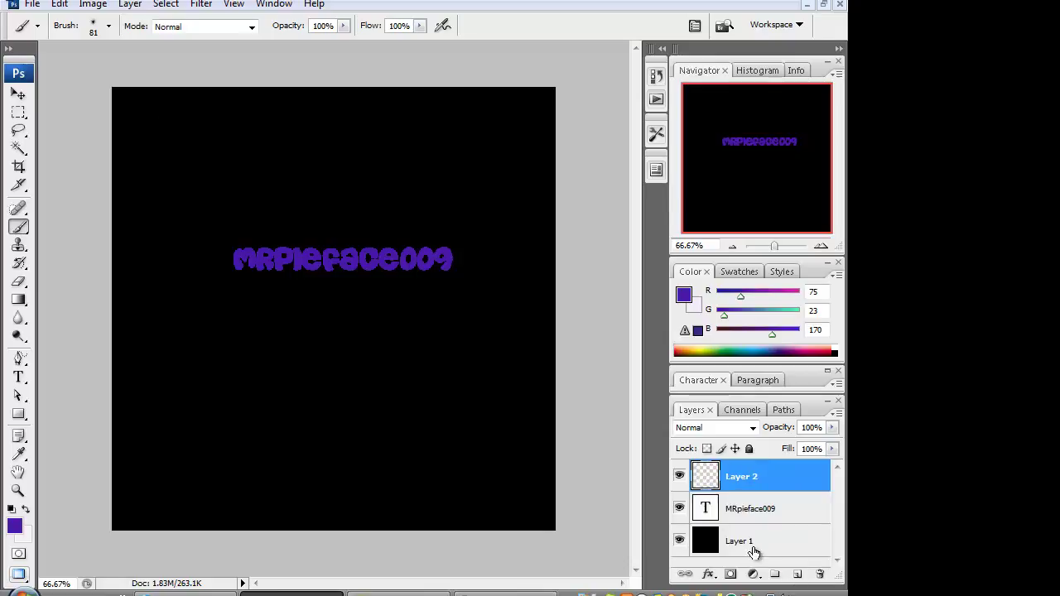
click(135, 142)
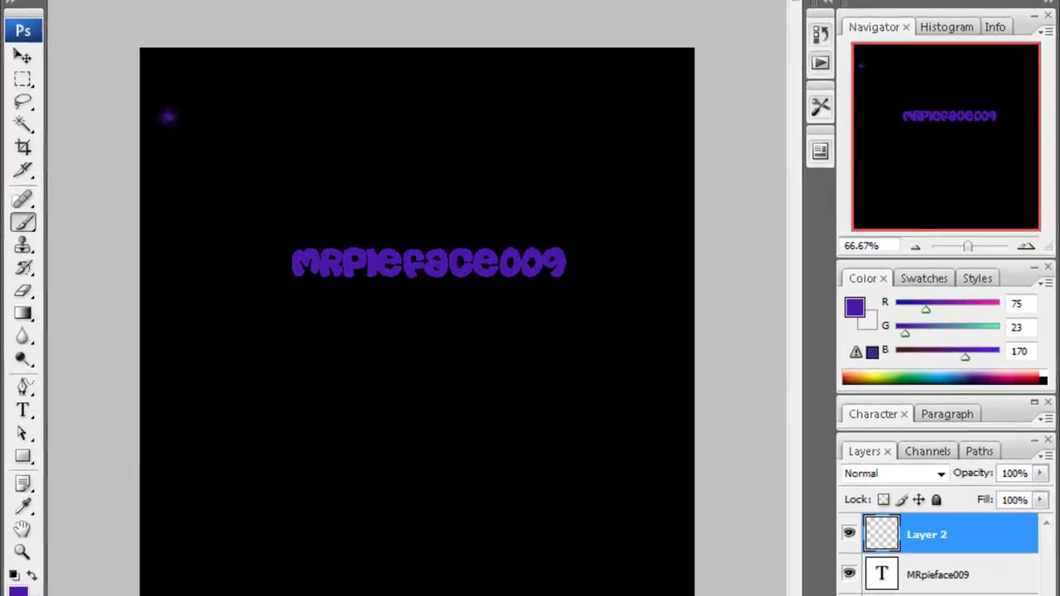
click(59, 3)
key(Escape)
- Choose the 17 px soft round brush preset with 0% hardness
right_click(165, 116)
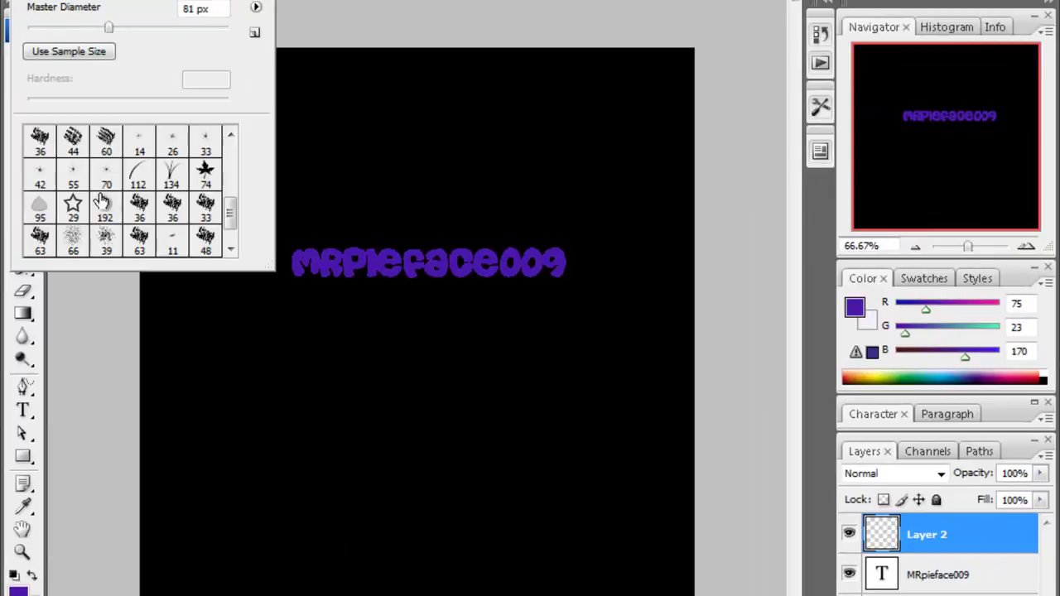
scroll(141, 192, down, 1)
scroll(141, 192, up, 4)
click(139, 176)
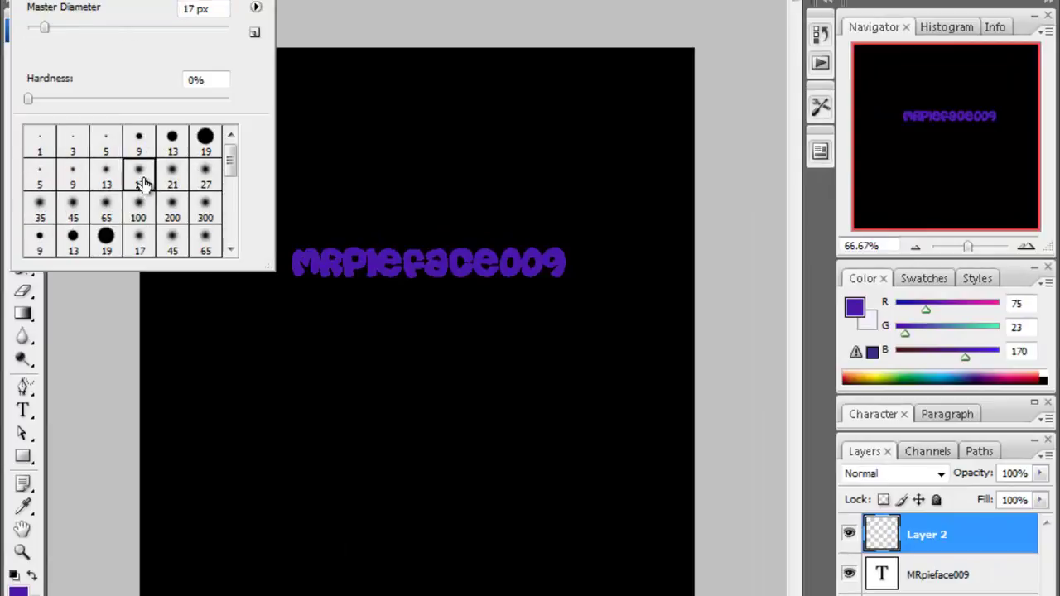
click(48, 549)
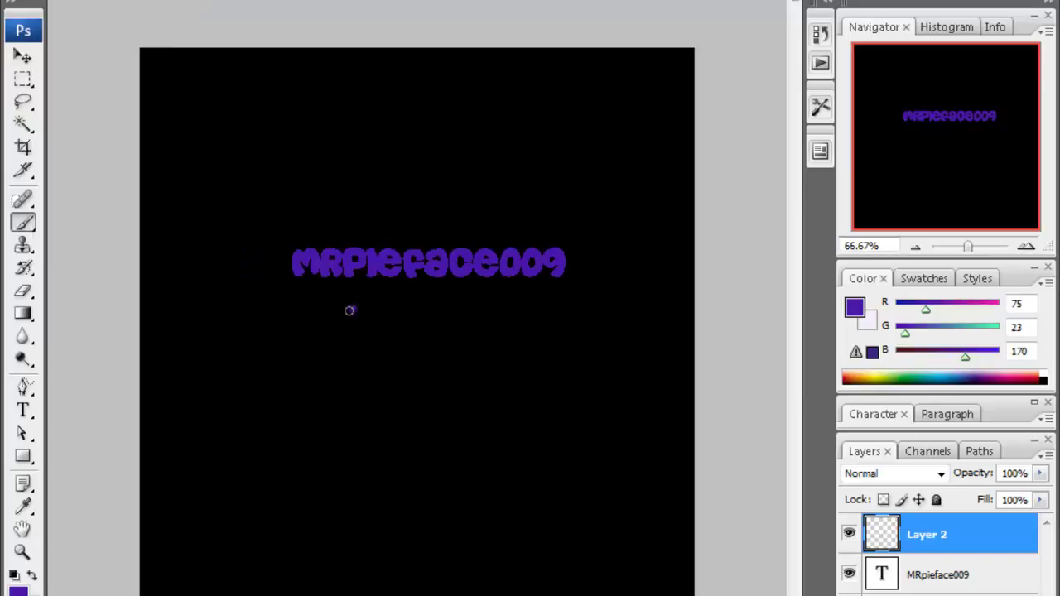
- Paint three wavy purple squiggles on Layer 2 beneath the text
mouse_move(349, 310)
mouse_down()
mouse_move(317, 365)
mouse_move(323, 468)
mouse_move(274, 487)
mouse_up()
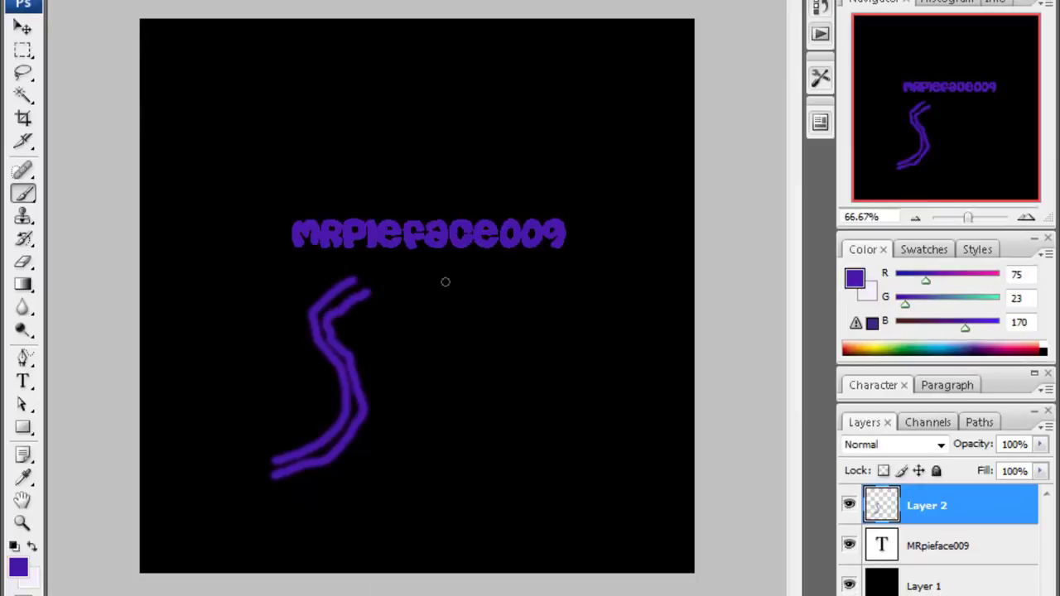
mouse_move(444, 281)
mouse_down()
mouse_move(489, 286)
mouse_move(490, 440)
mouse_move(574, 440)
mouse_move(589, 472)
mouse_up()
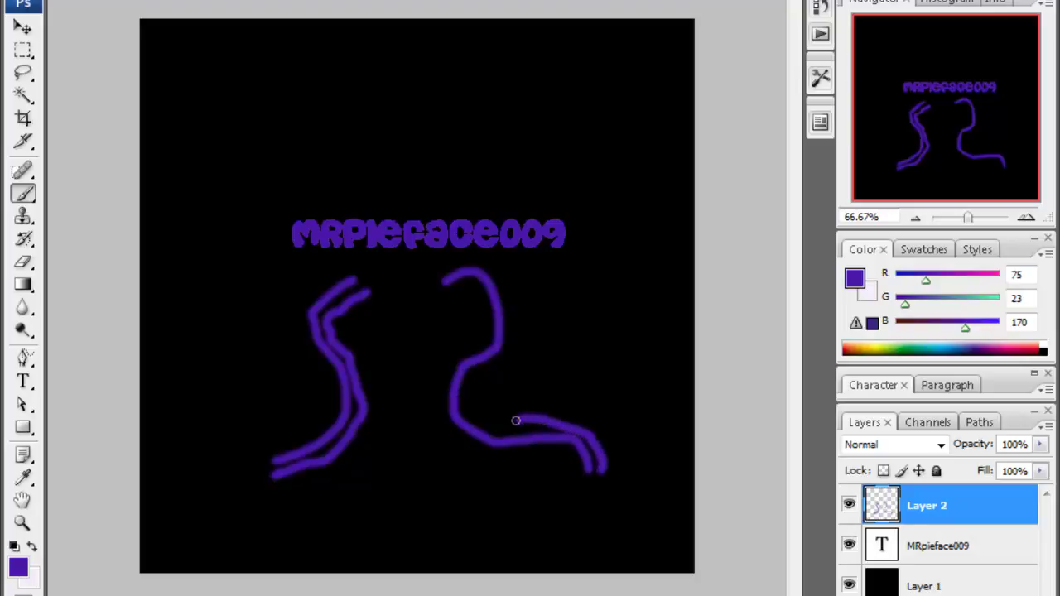
drag(515, 420, 485, 418)
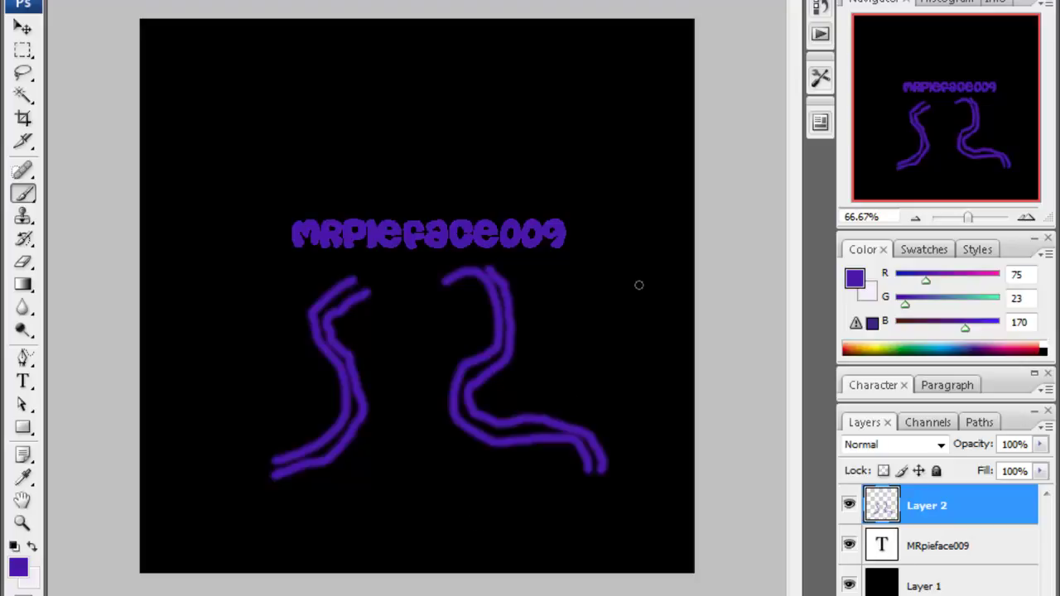
drag(569, 277, 564, 370)
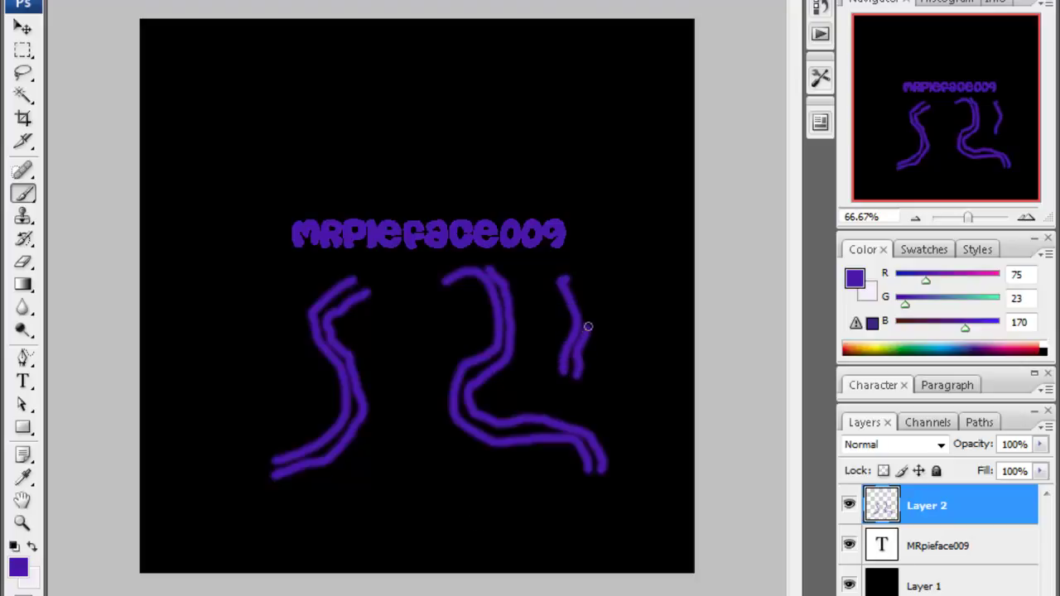
drag(579, 289, 570, 272)
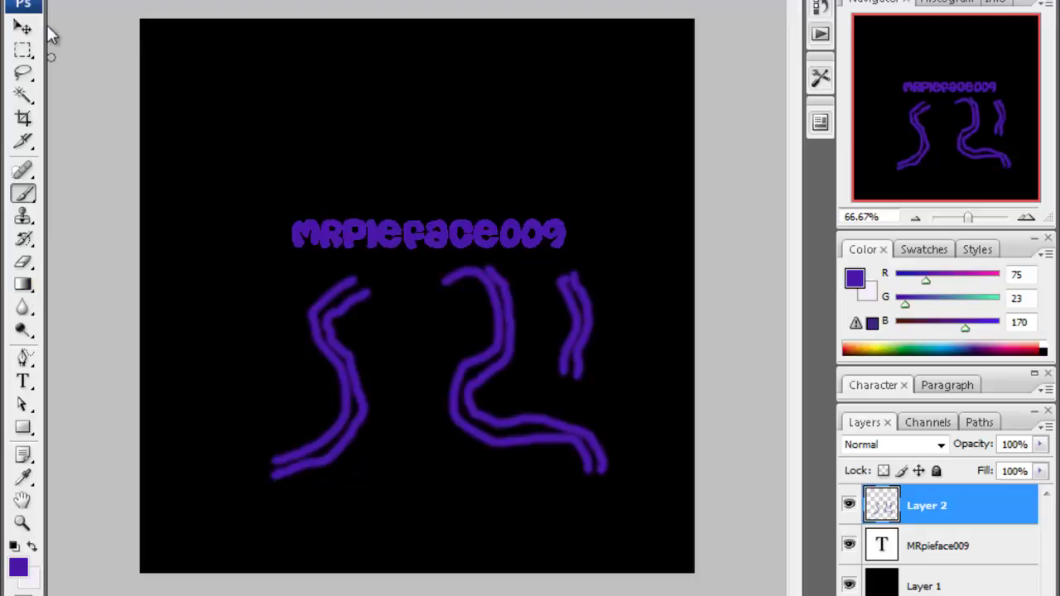
- Apply the Other > Maximum filter with a 6-pixel radius to the squiggles
click(248, 0)
mouse_move(268, 339)
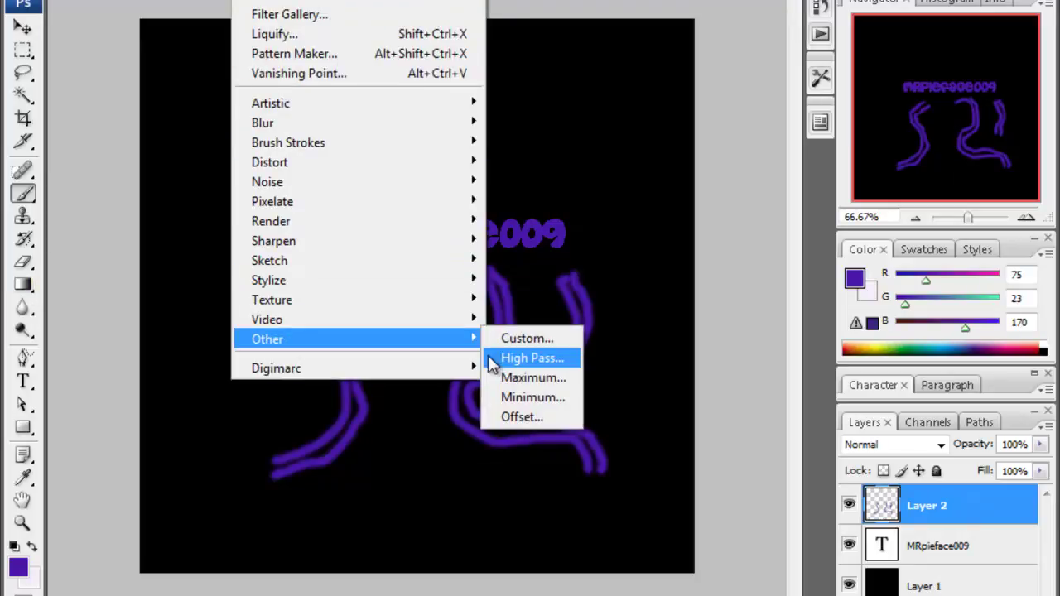
click(517, 377)
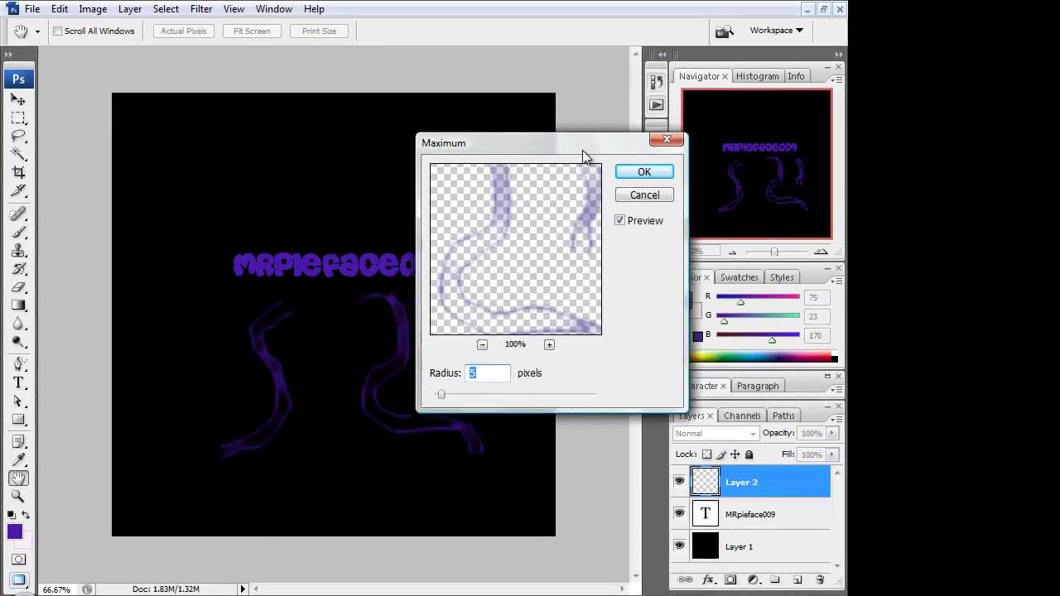
drag(587, 157, 623, 174)
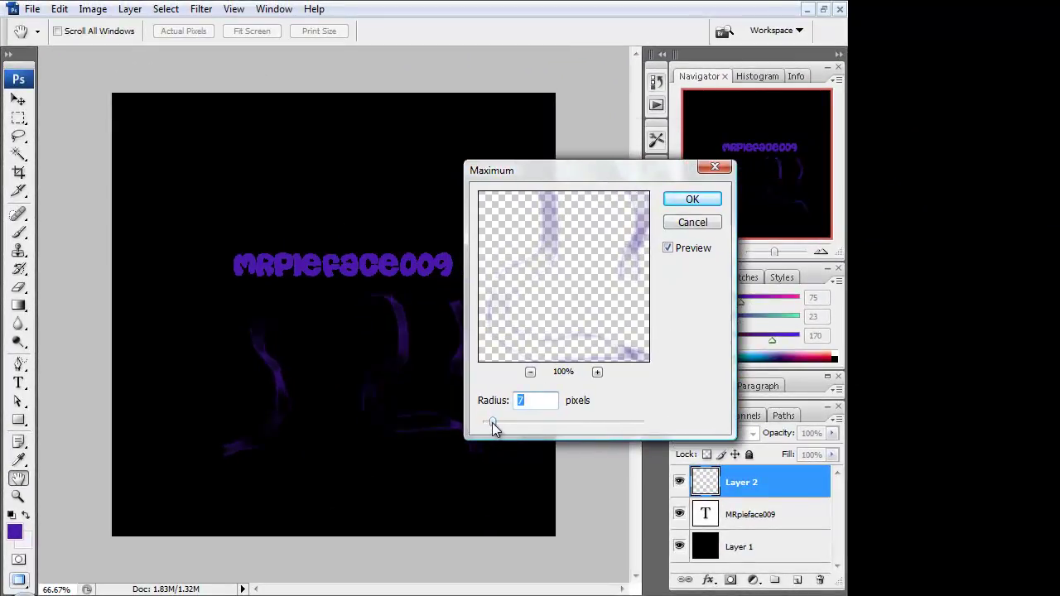
drag(492, 422, 490, 422)
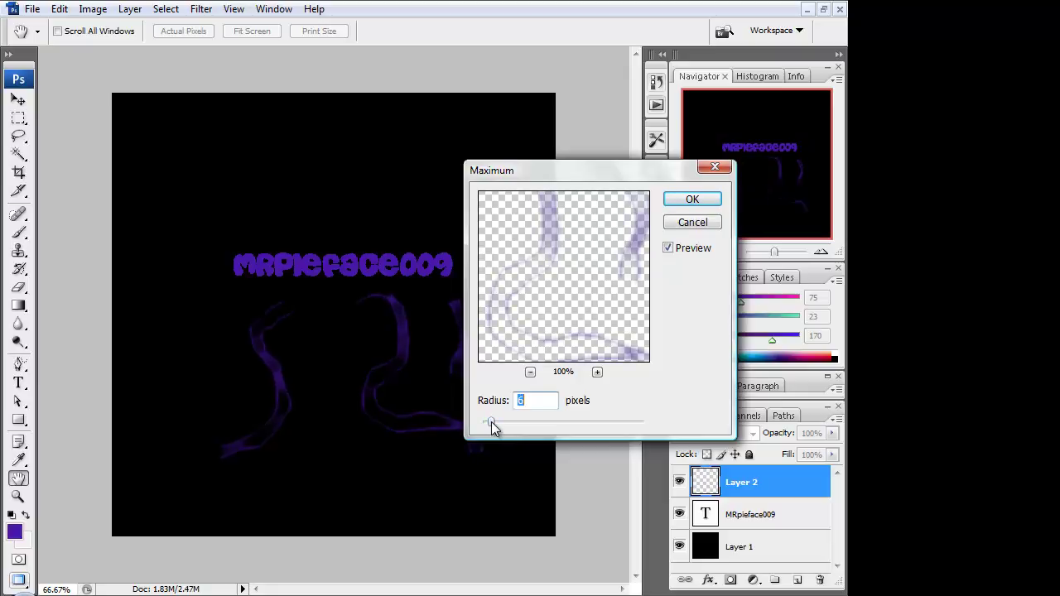
drag(490, 422, 487, 422)
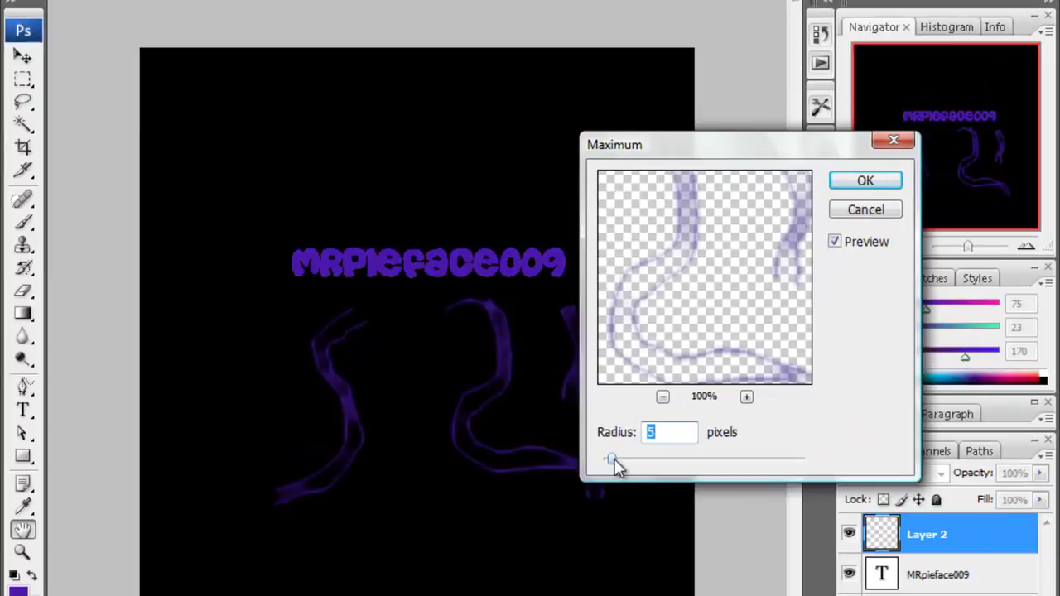
drag(615, 459, 622, 458)
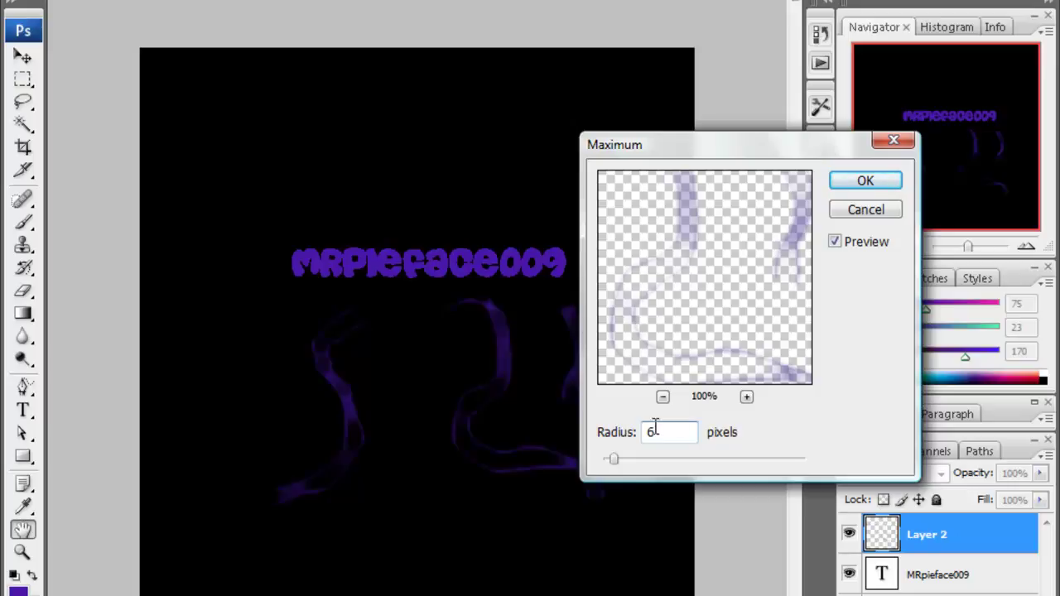
click(864, 178)
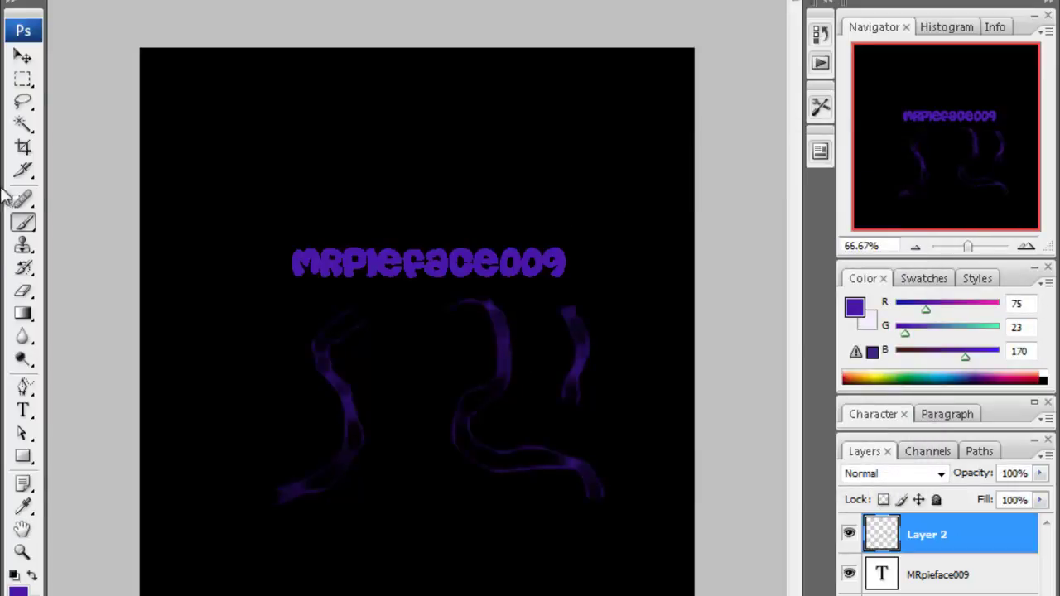
click(23, 386)
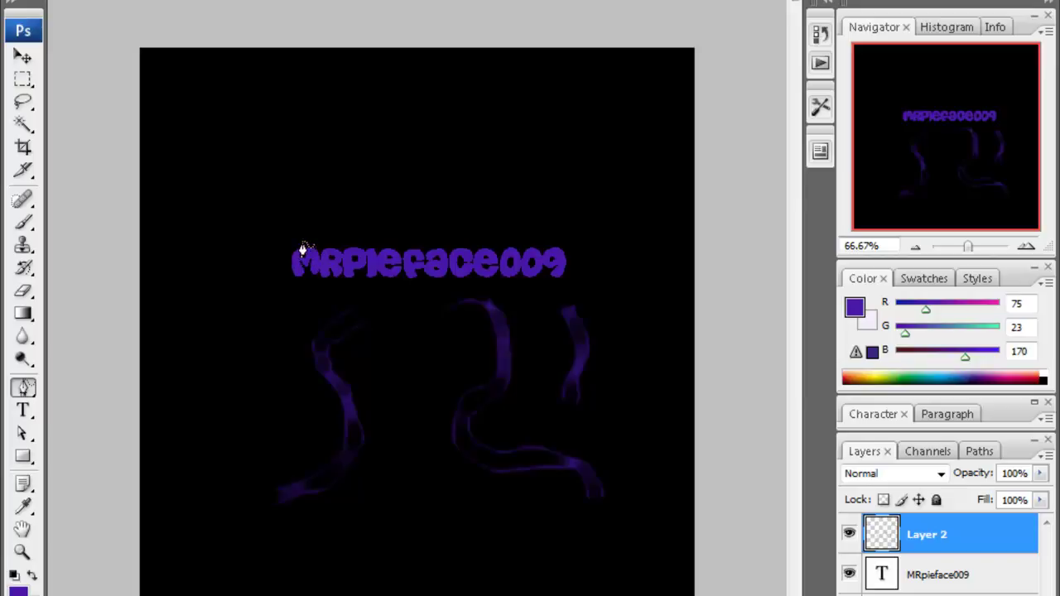
- Draw a freeform path from the M beneath the text up to the top right
mouse_move(310, 230)
mouse_down()
mouse_move(348, 225)
mouse_move(366, 248)
mouse_up()
mouse_move(362, 288)
mouse_down()
mouse_move(367, 308)
mouse_move(440, 296)
mouse_up()
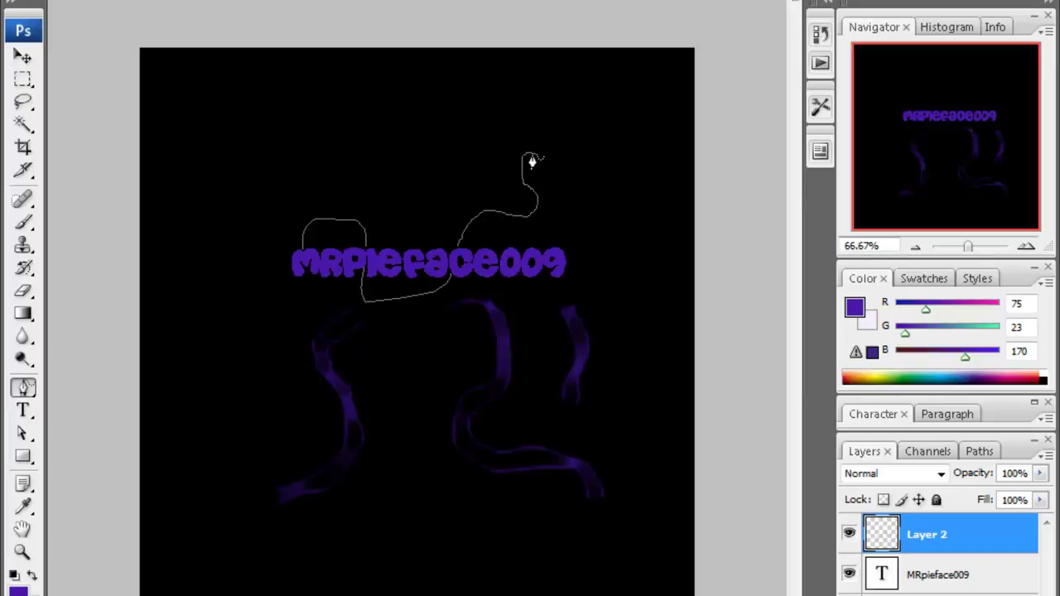
drag(578, 165, 603, 106)
- Stroke the path with the purple Brush to make a glowing line
right_click(428, 191)
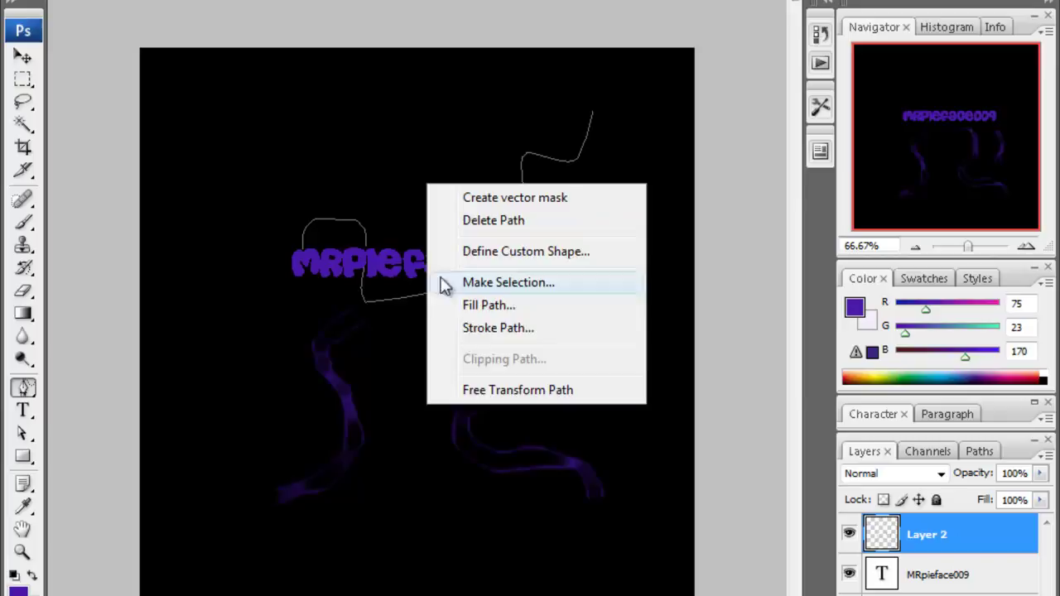
click(515, 327)
click(485, 178)
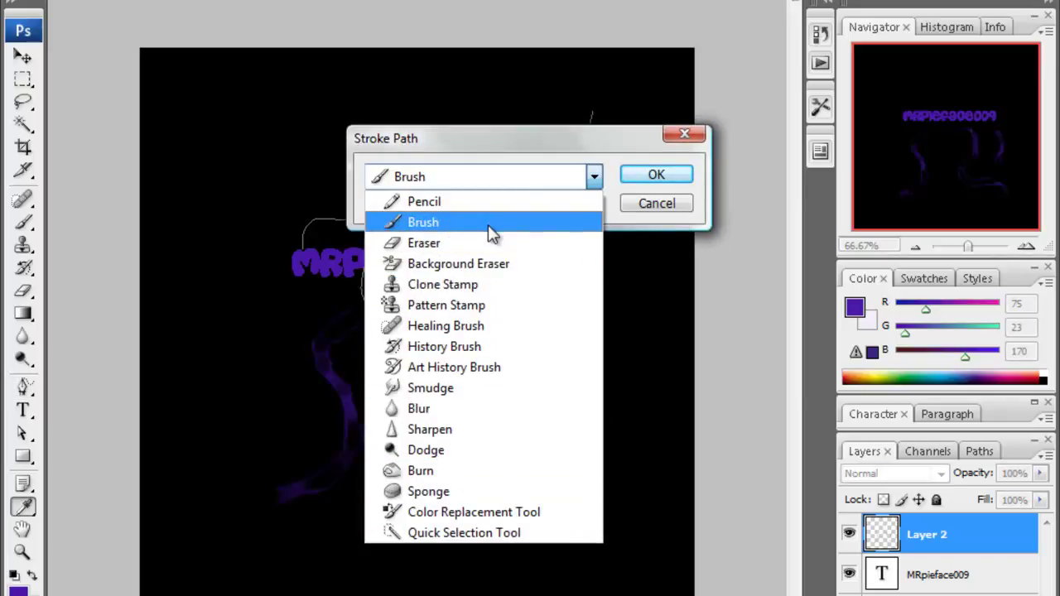
click(485, 223)
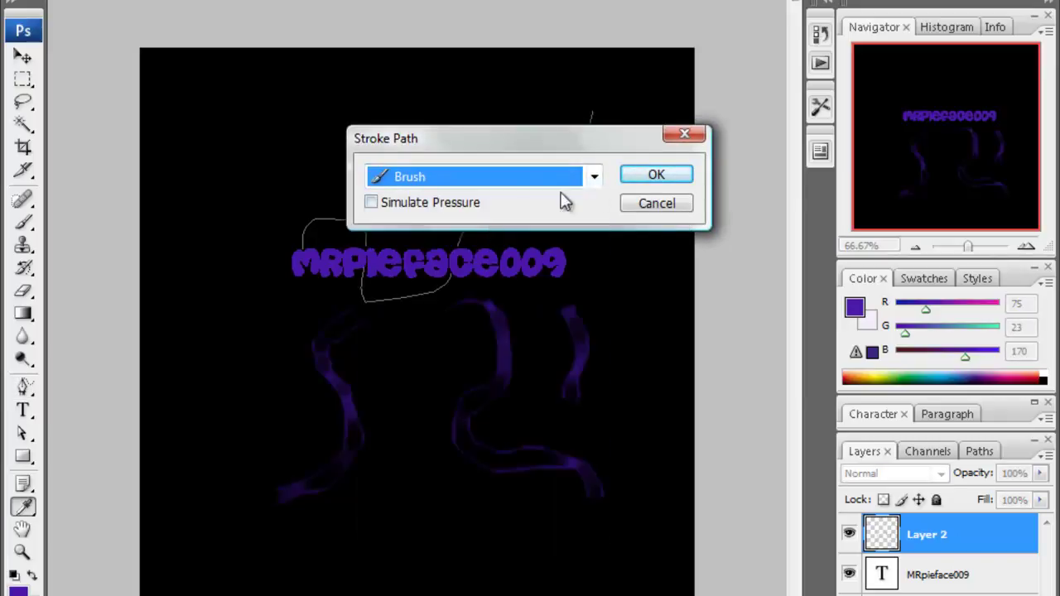
click(655, 177)
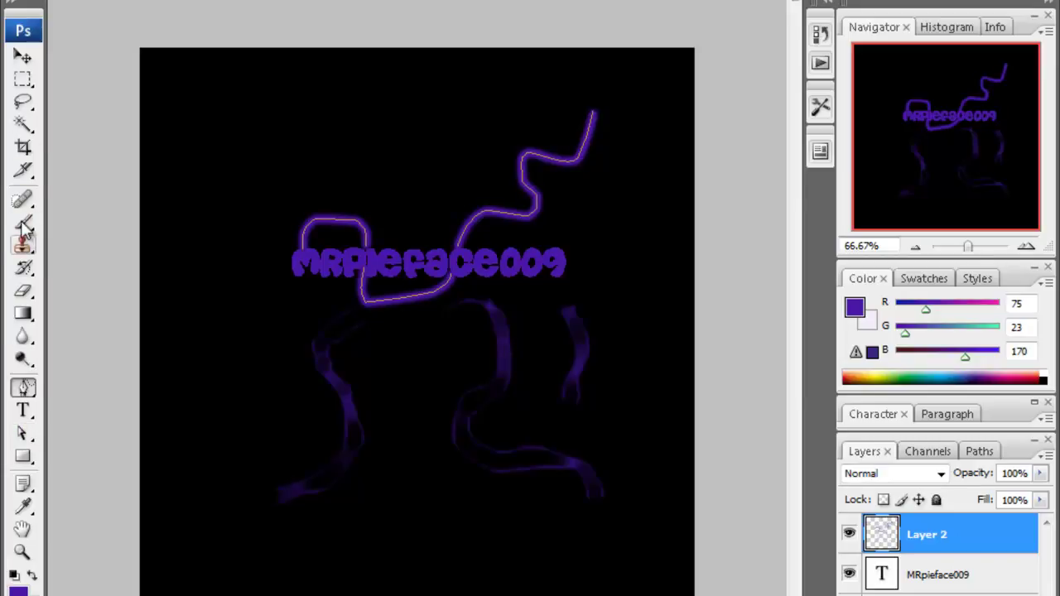
- Pick the 192 px starburst brush and shrink it to 158 px
click(23, 224)
right_click(128, 21)
scroll(106, 207, down, 1)
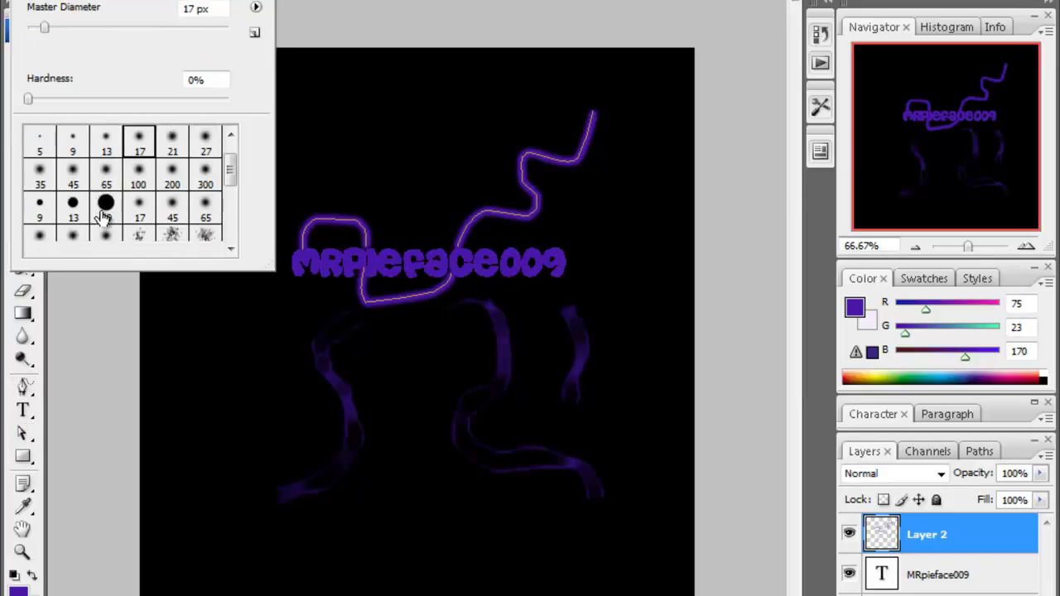
scroll(106, 219, down, 2)
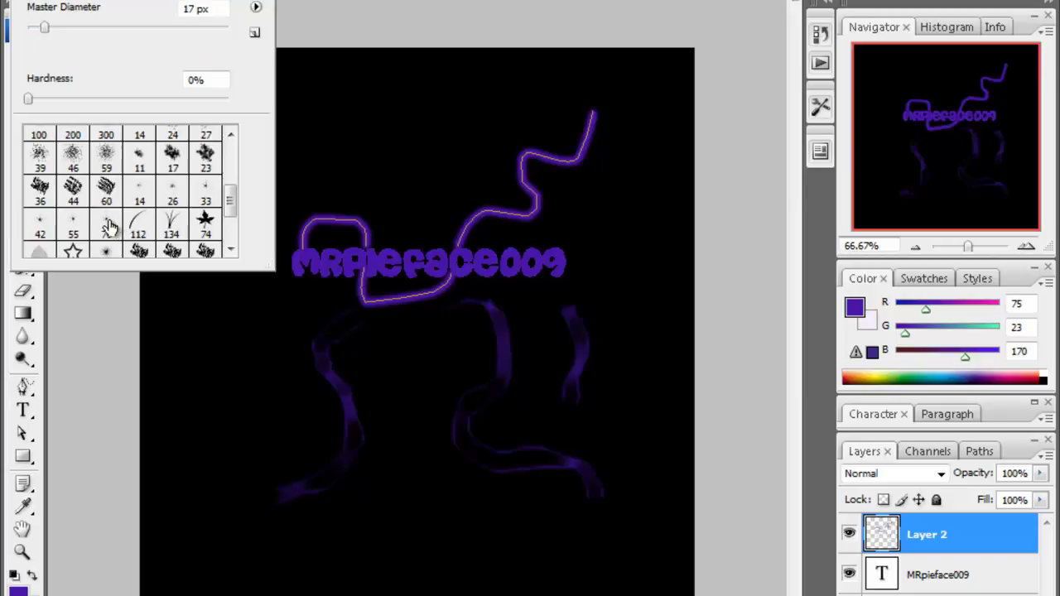
scroll(116, 232, down, 1)
click(106, 240)
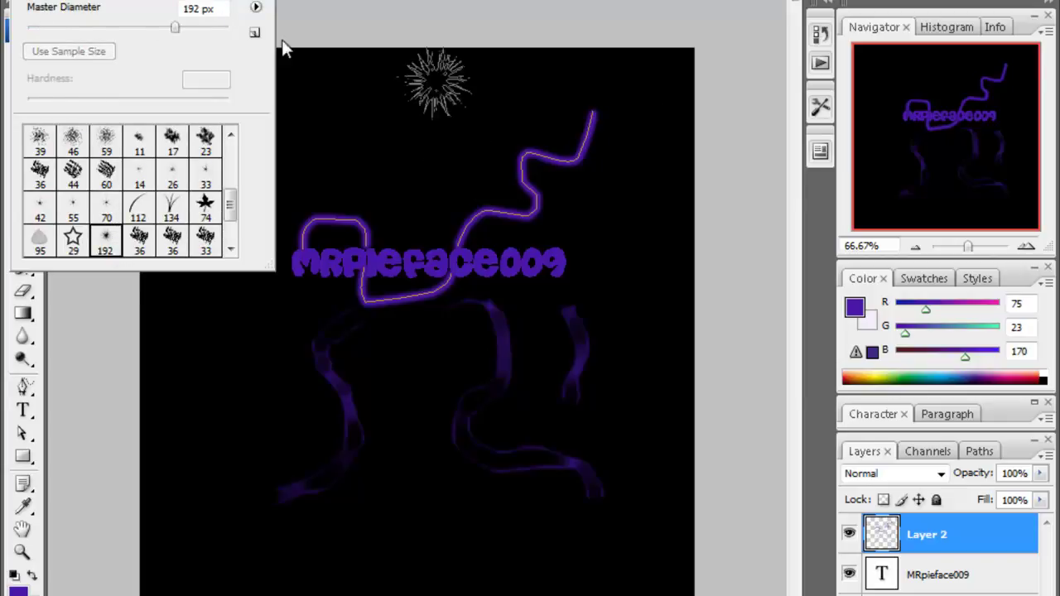
drag(175, 27, 157, 27)
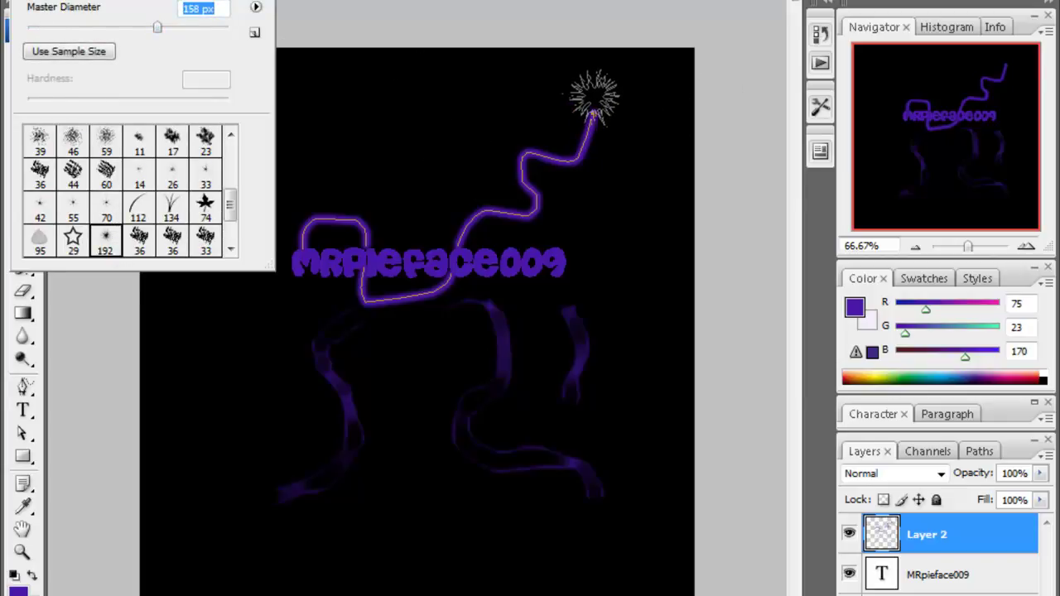
- Stamp a double starburst at the line's top end and smaller sparkles along it
click(595, 98)
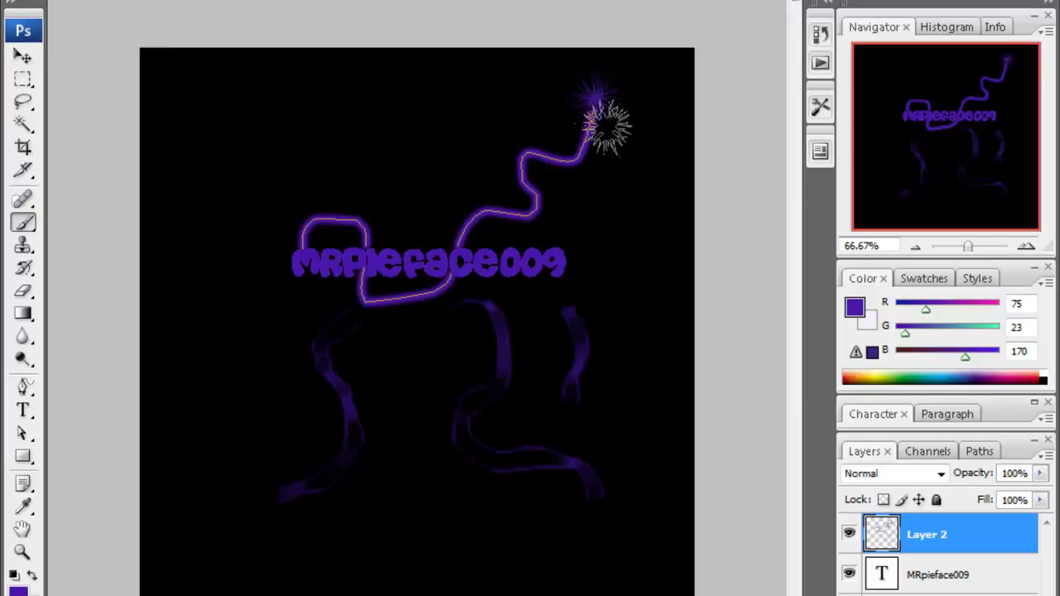
click(593, 98)
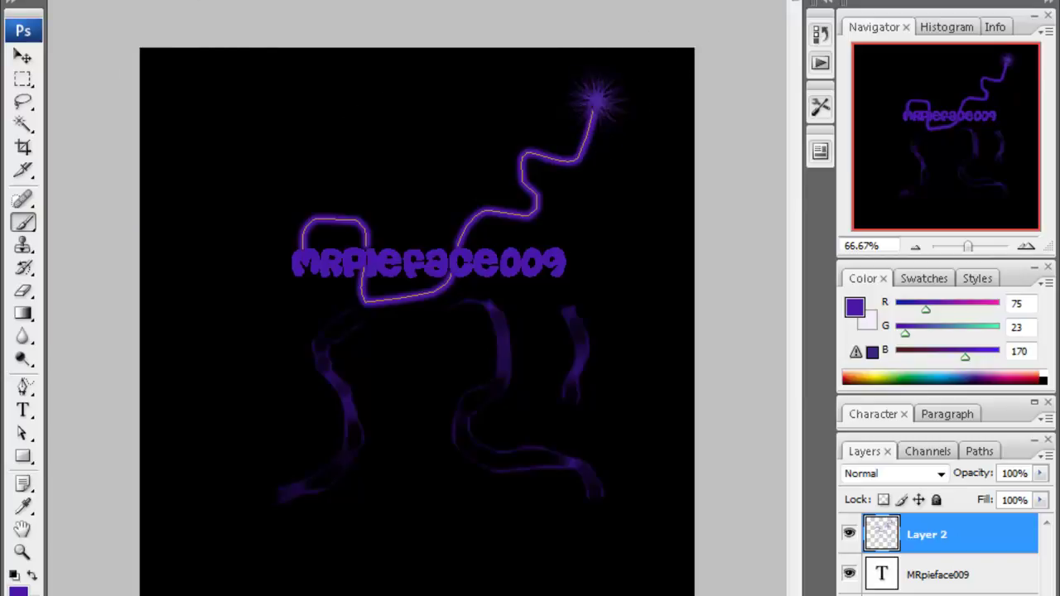
click(132, 31)
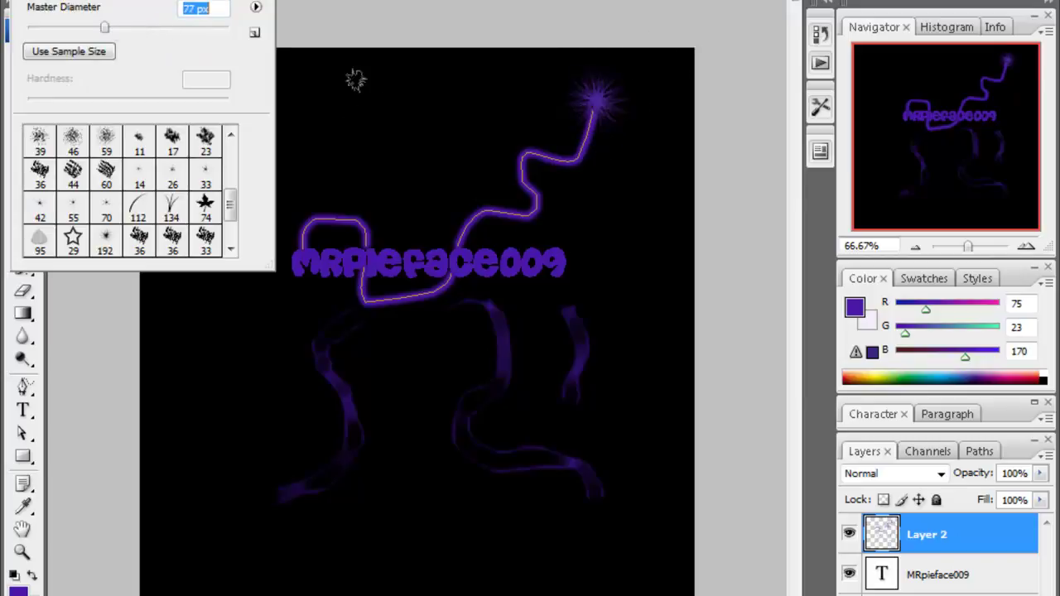
click(560, 164)
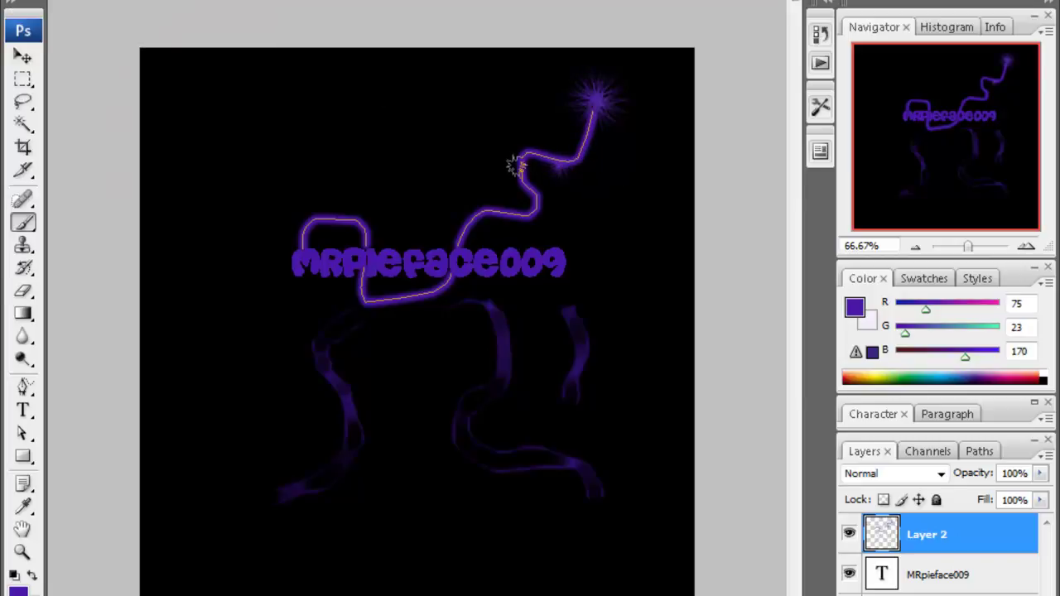
click(527, 222)
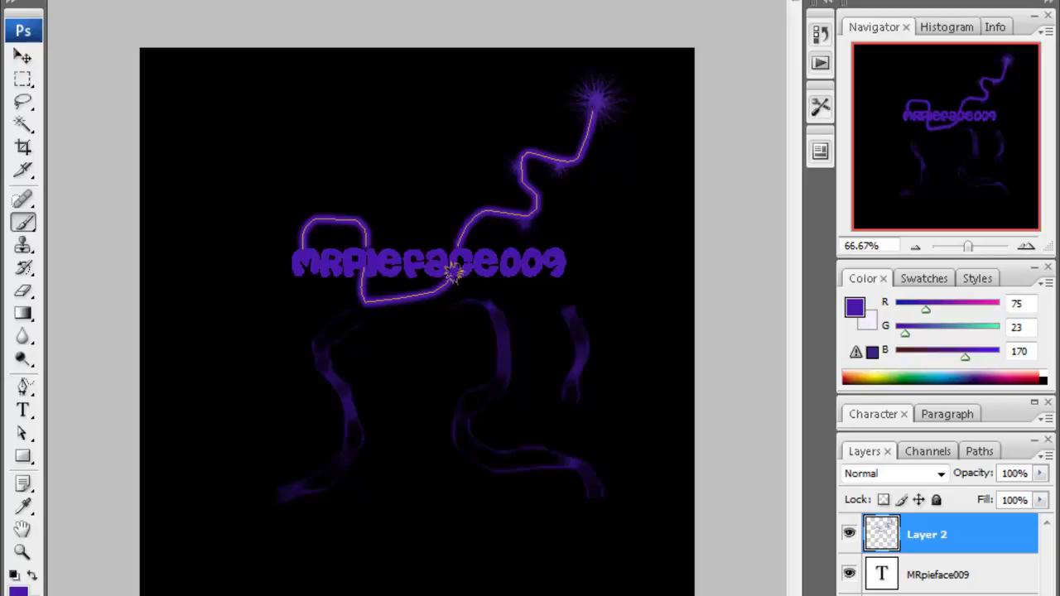